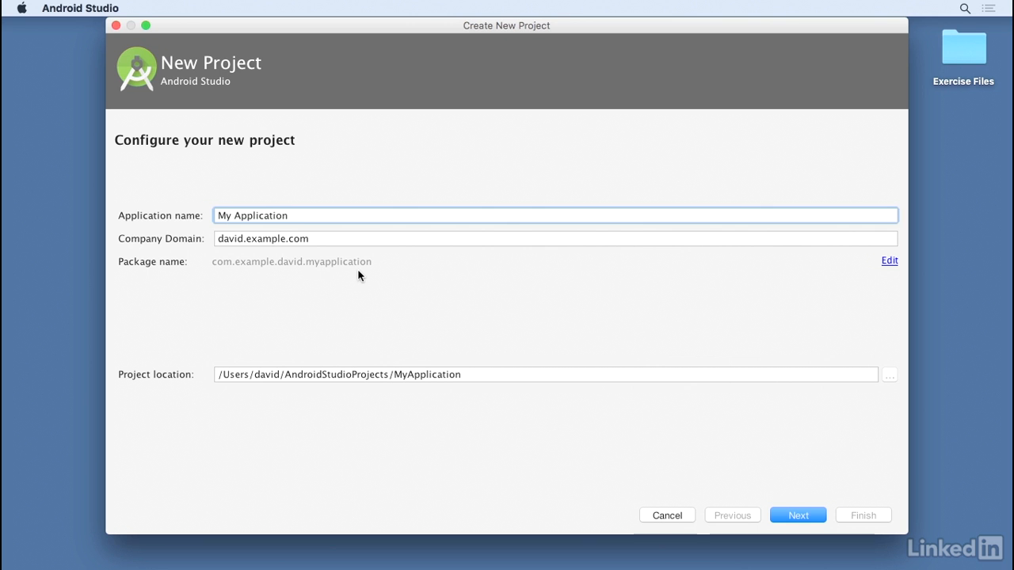
- Set the new project's application name to "My First App"
key("Left")
key("Left")
key("Left")
key("Left")
key("Left")
key("Left")
key("Left")
key("Left")
key("Left")
key("Left")
key("Left")
key("Left")
key("Left")
key("Right")
key("Right")
key("BackSpace")
key("BackSpace")
key("BackSpace")
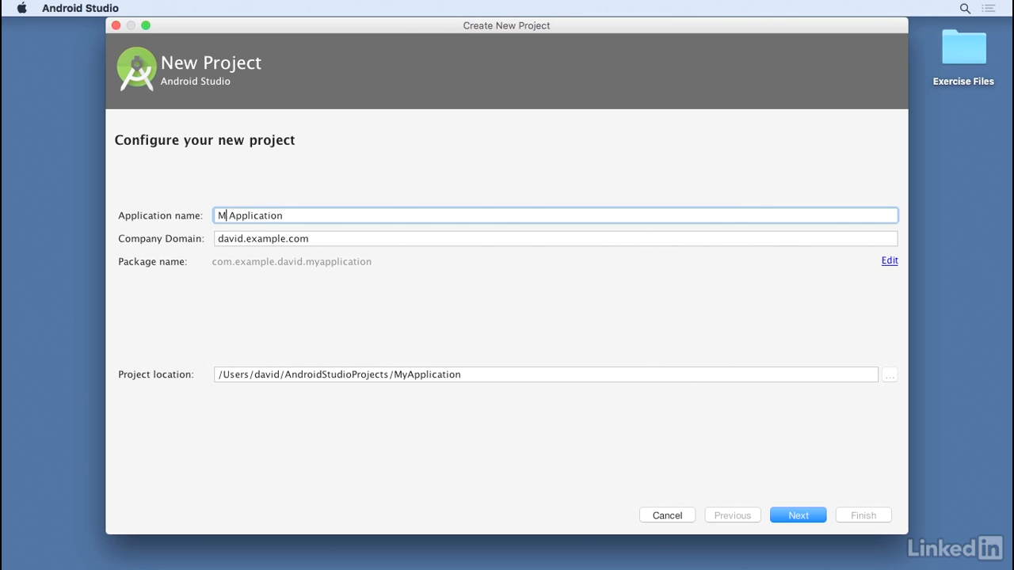
type("My First")
key("Delete")
key("Delete")
key("Delete")
key("Delete")
key("Delete")
key("Delete")
key("Delete")
key("Delete")
- Set the company domain to android.example.com
left_click(367, 244)
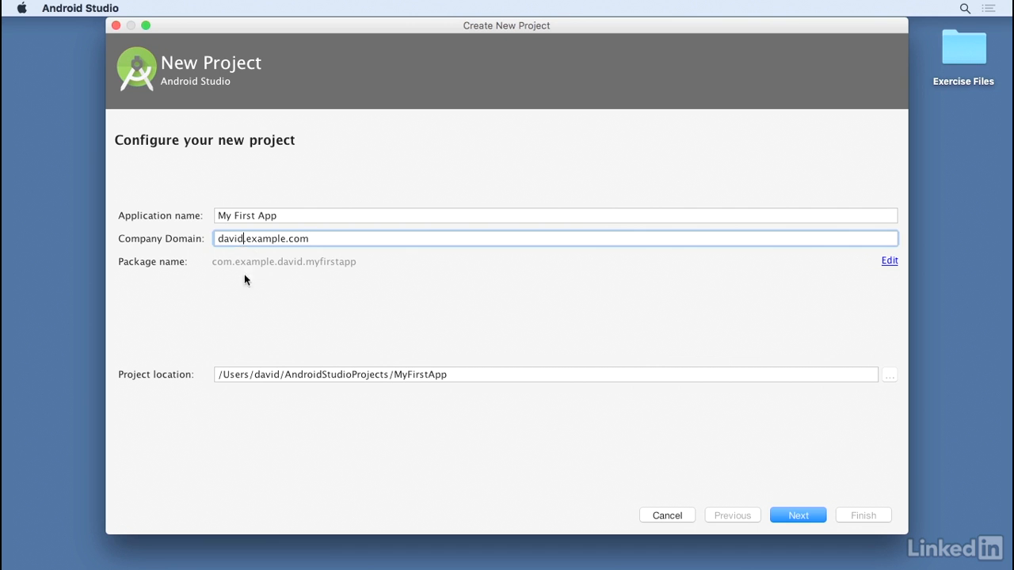
key("BackSpace")
key("BackSpace")
key("BackSpace")
key("BackSpace")
key("BackSpace")
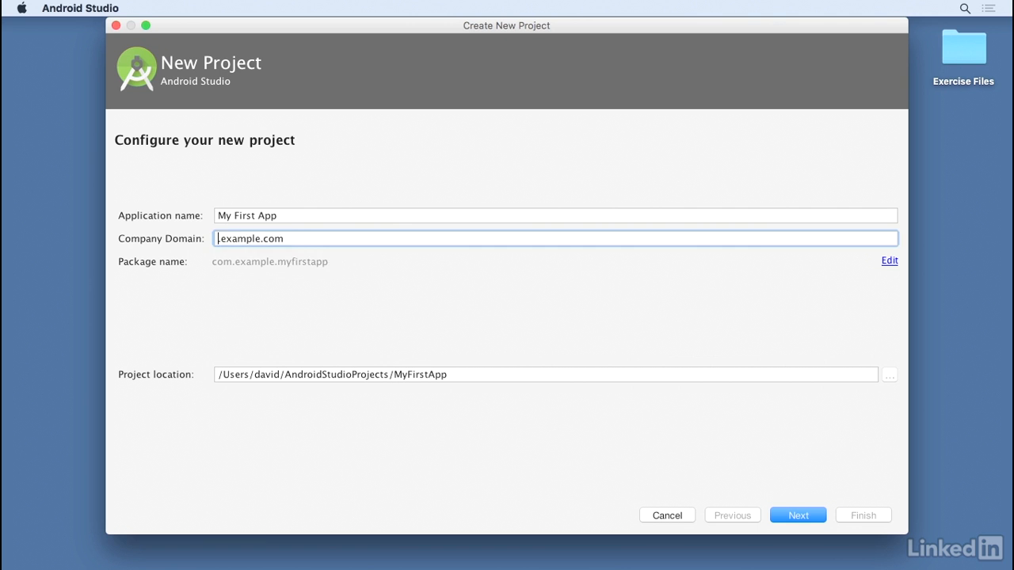
type("android.")
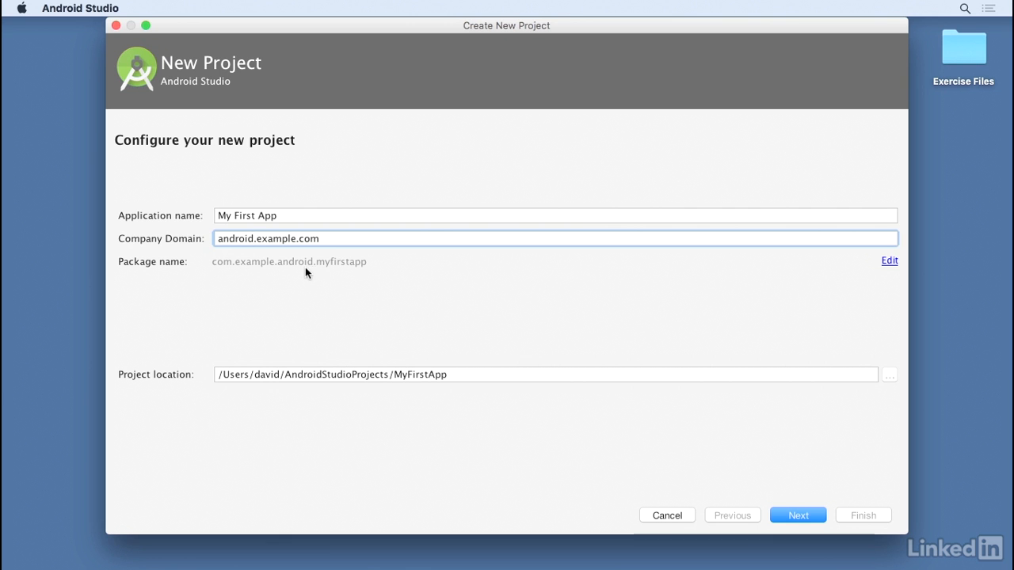
- Override the package name with com.example.android.sample, keep the default project location and continue to the target device settings
left_click(889, 261)
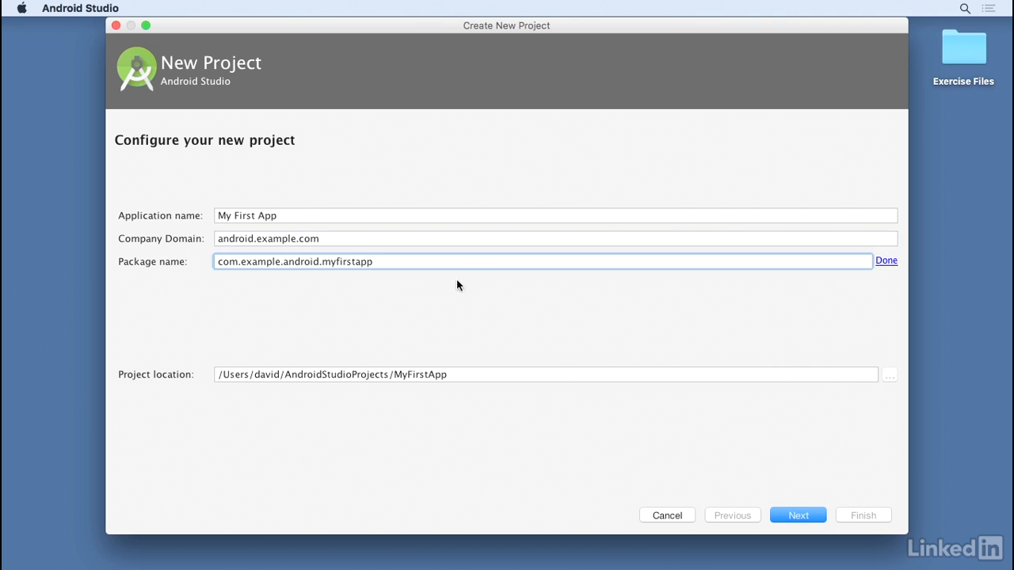
key("BackSpace")
key("BackSpace")
key("BackSpace")
key("BackSpace")
key("BackSpace")
key("BackSpace")
key("BackSpace")
key("BackSpace")
key("BackSpace")
key("BackSpace")
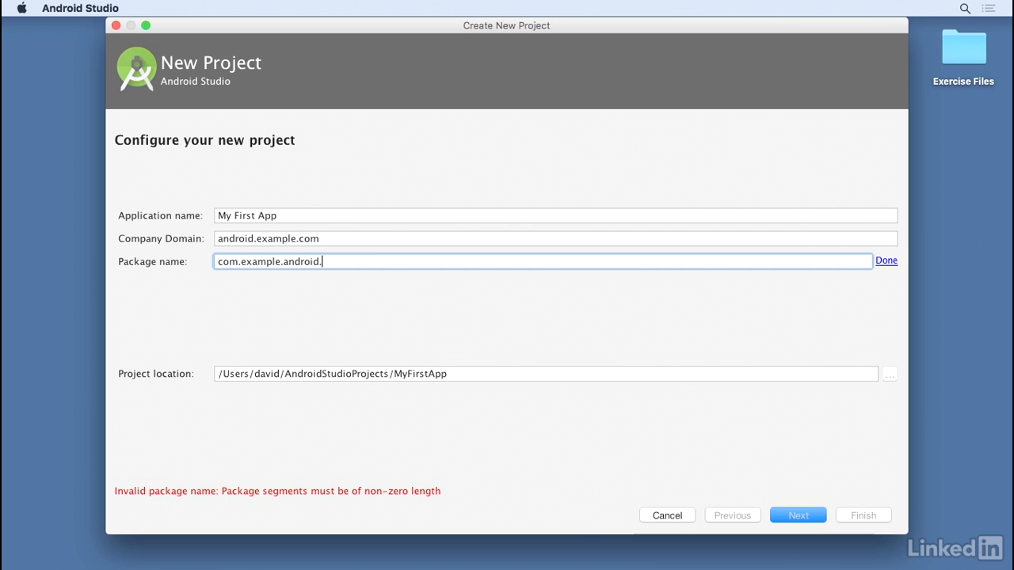
type("sample")
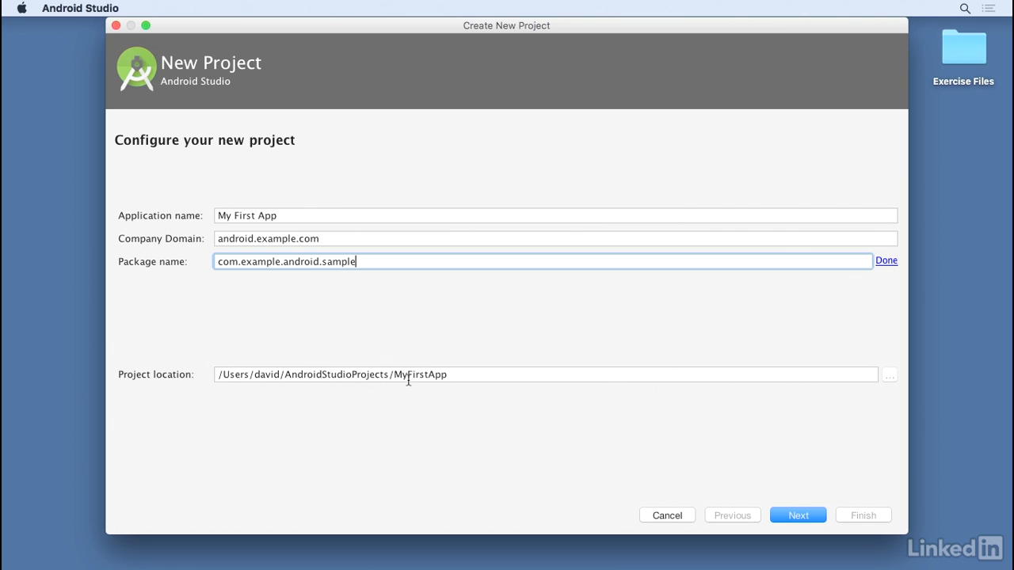
double_click(342, 378)
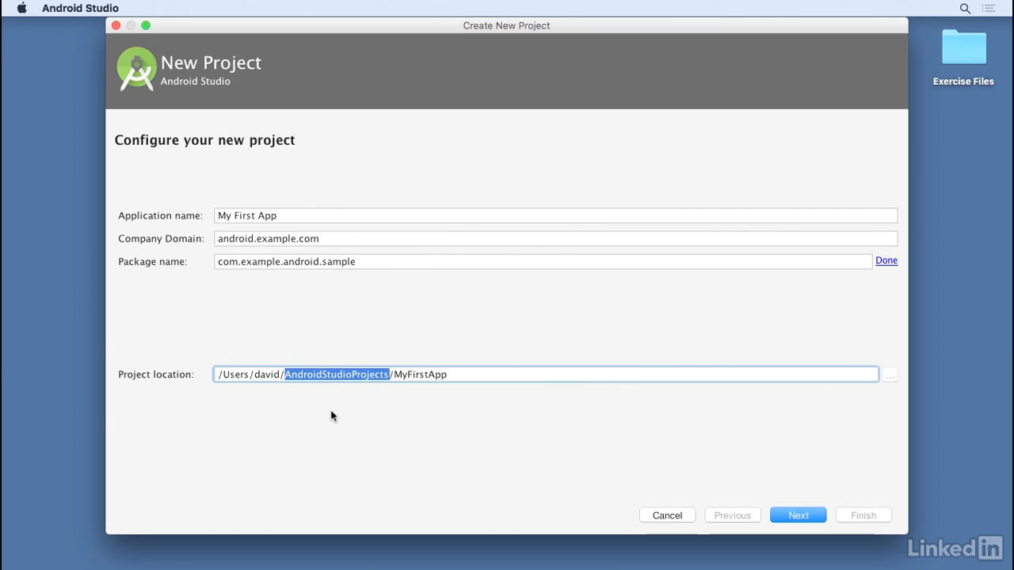
left_click(800, 515)
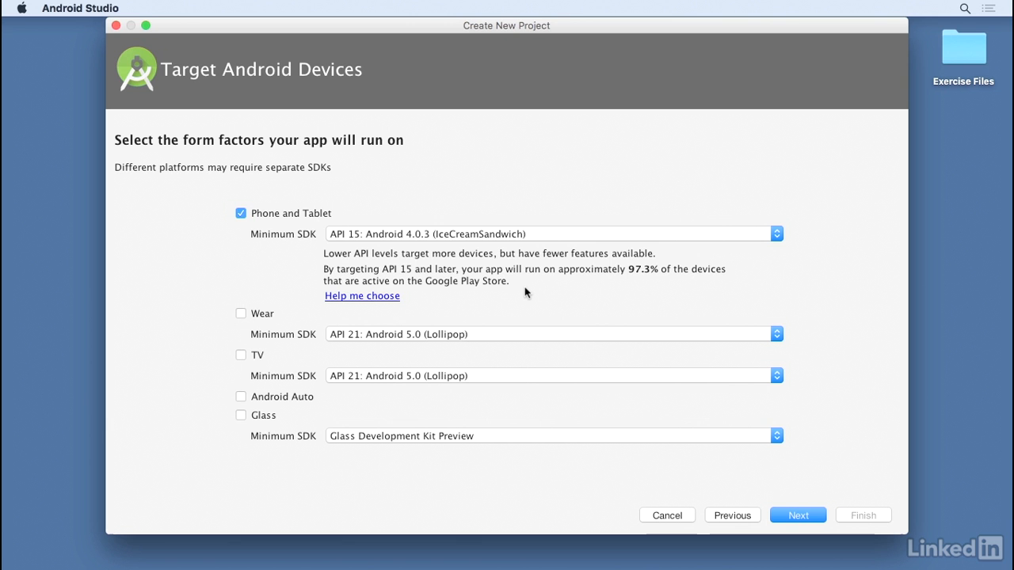
- Look through the minimum SDK versions offered for Phone and Tablet, and consult the help on Android version distribution
left_click(550, 237)
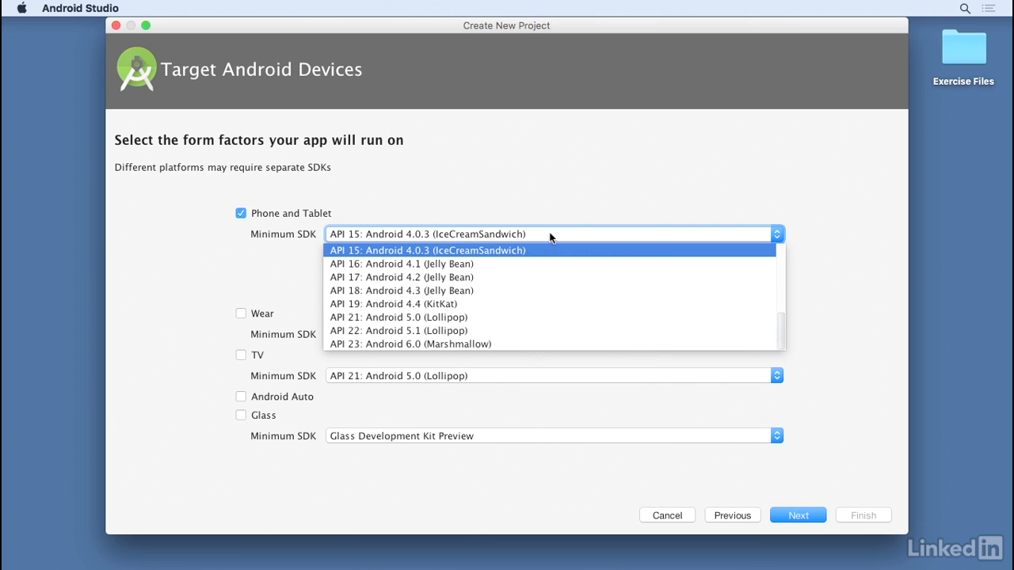
left_click_drag(781, 310, 785, 293)
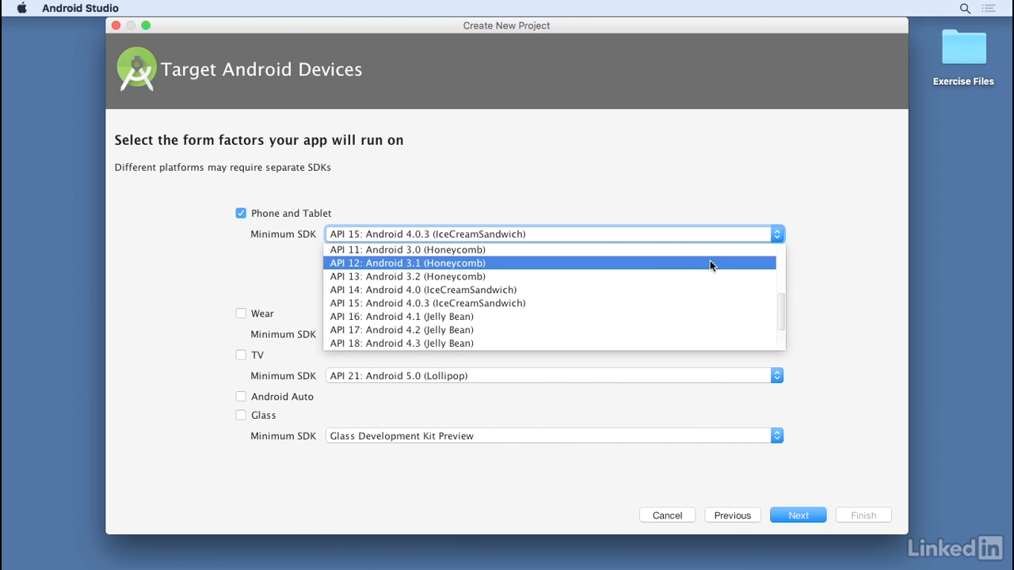
left_click_drag(781, 299, 780, 284)
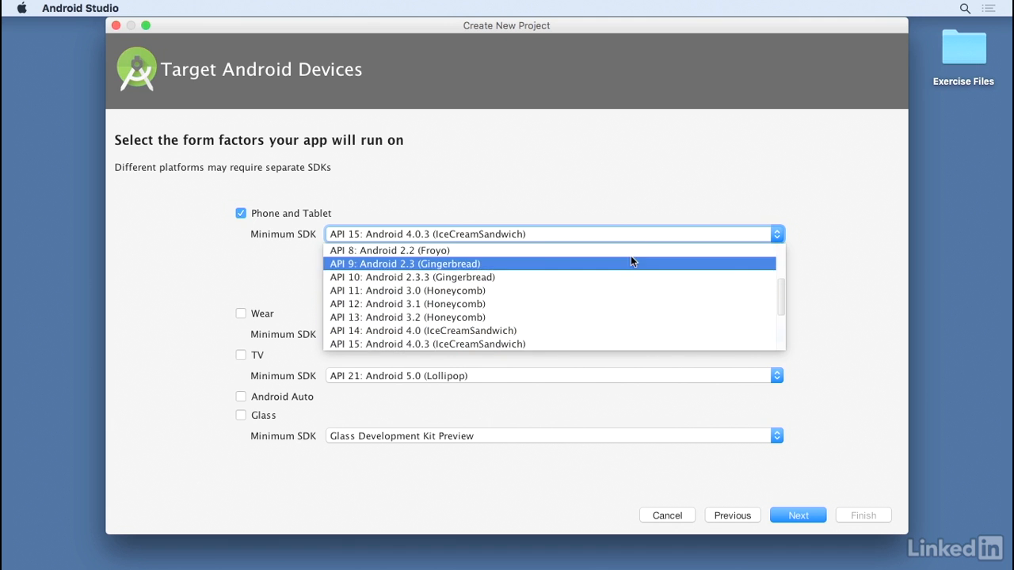
left_click(260, 267)
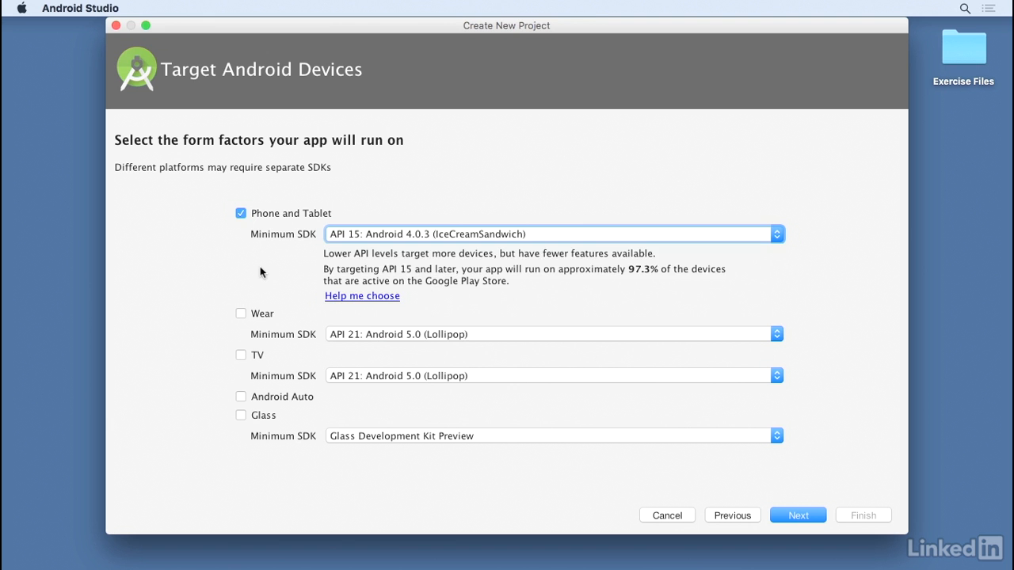
left_click(355, 297)
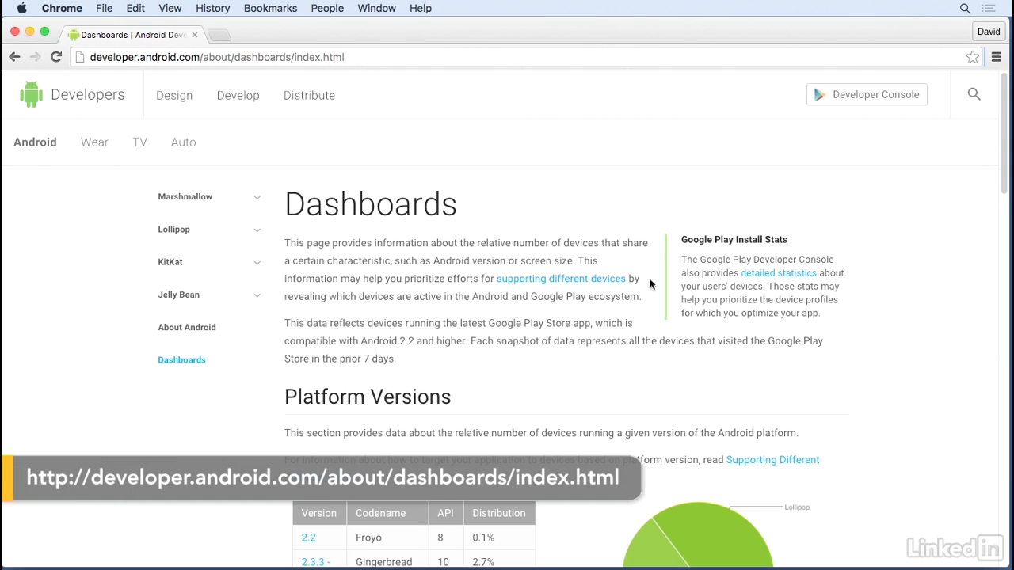
left_click_drag(1005, 186, 1004, 256)
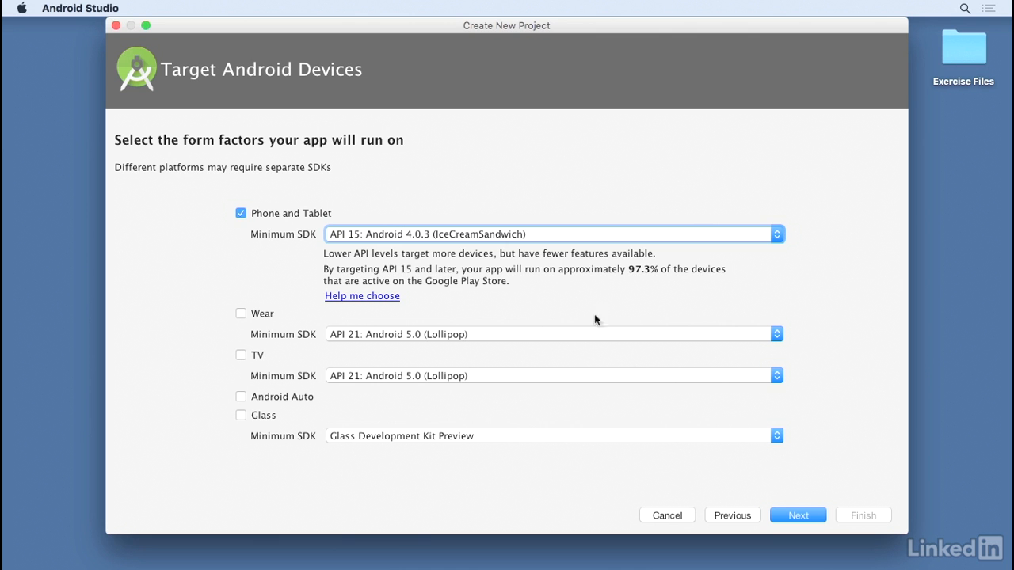
- Accept Phone and Tablet with minimum SDK API 15: Android 4.0.3 (IceCreamSandwich), and choose the Empty Activity template
left_click(796, 514)
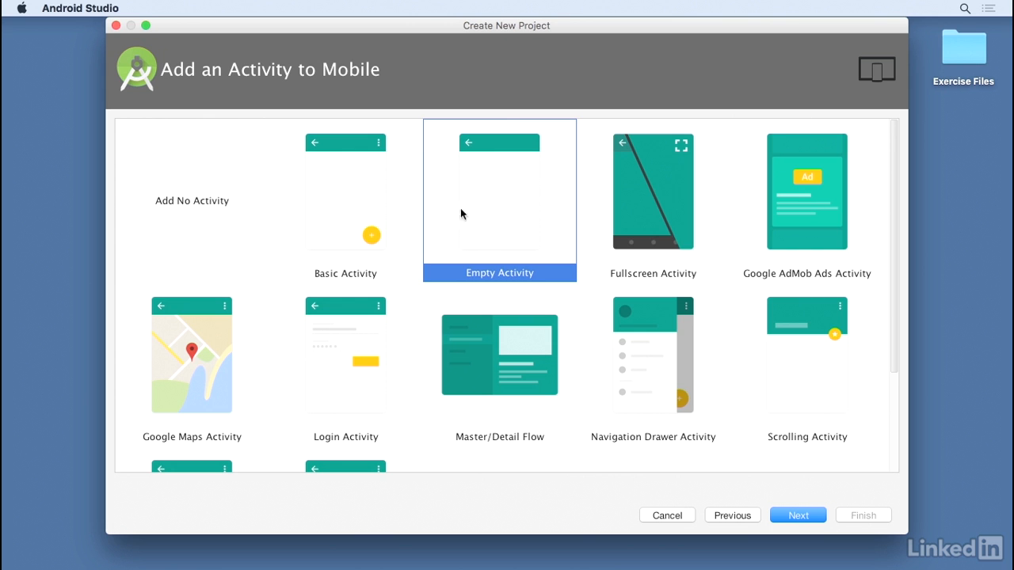
left_click(366, 207)
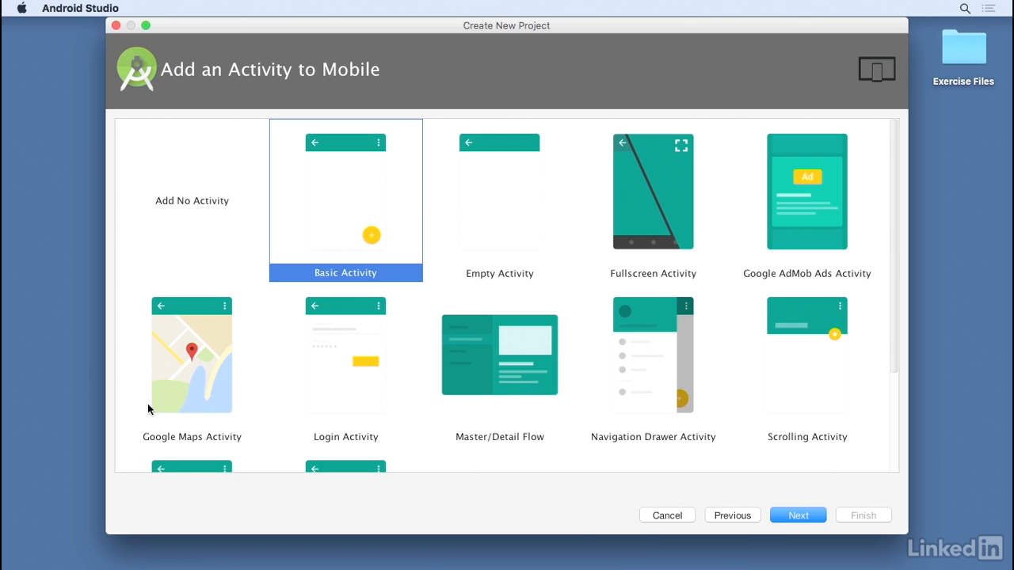
left_click_drag(895, 291, 888, 261)
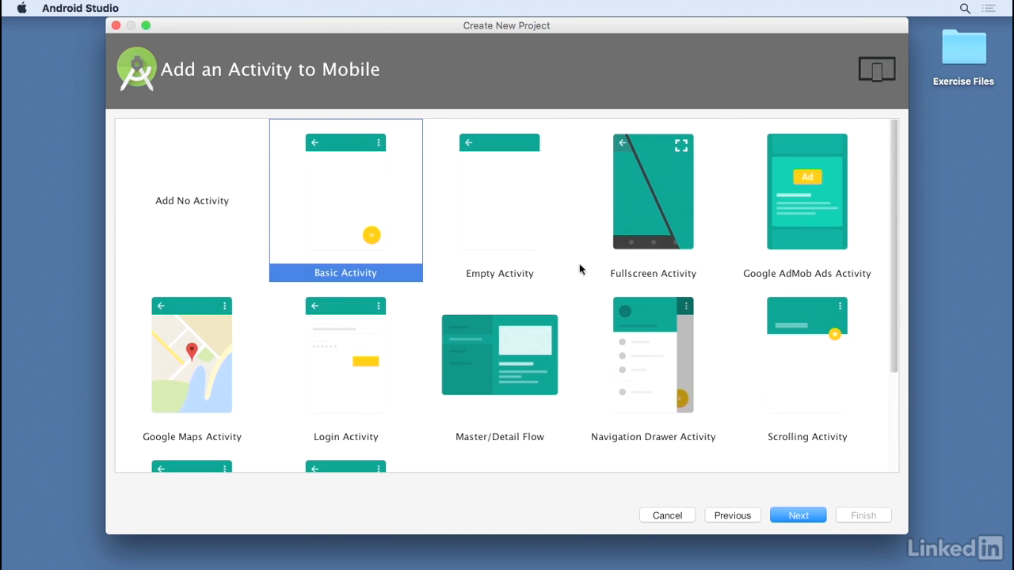
left_click(516, 250)
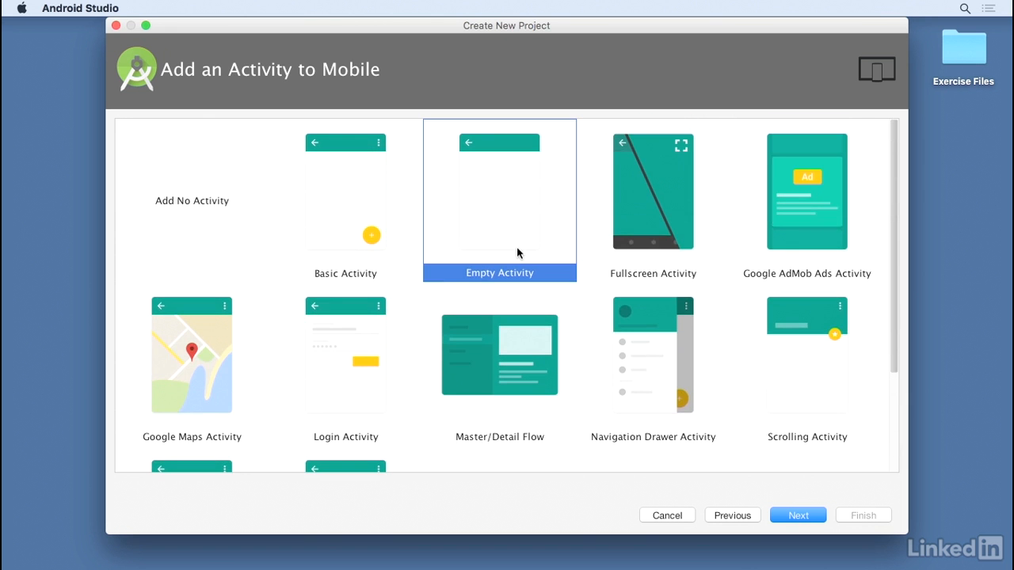
left_click(805, 514)
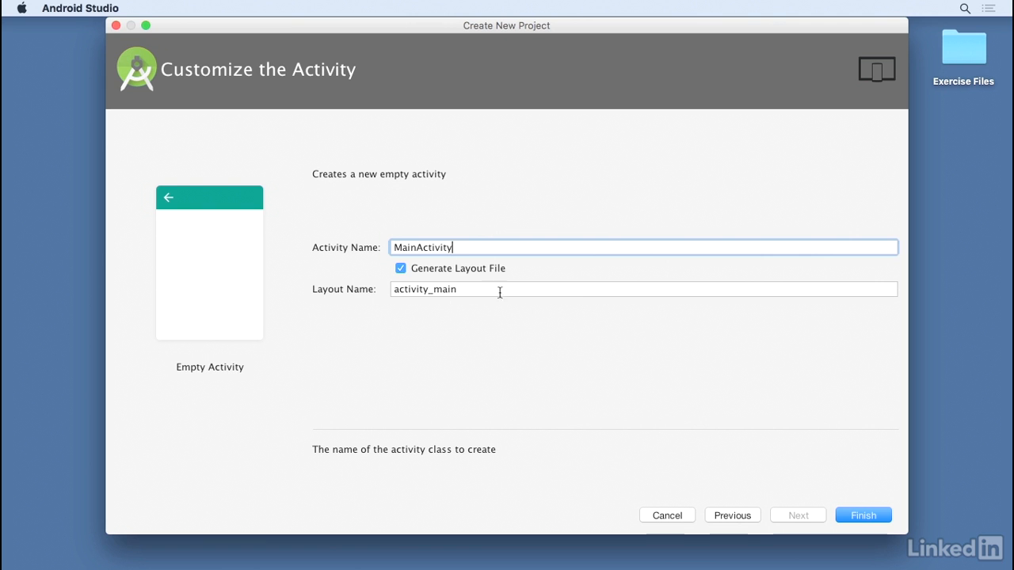
- Create the project with activity MainActivity and layout activity_main, and maximize its window after dismissing the startup tip
left_click(862, 516)
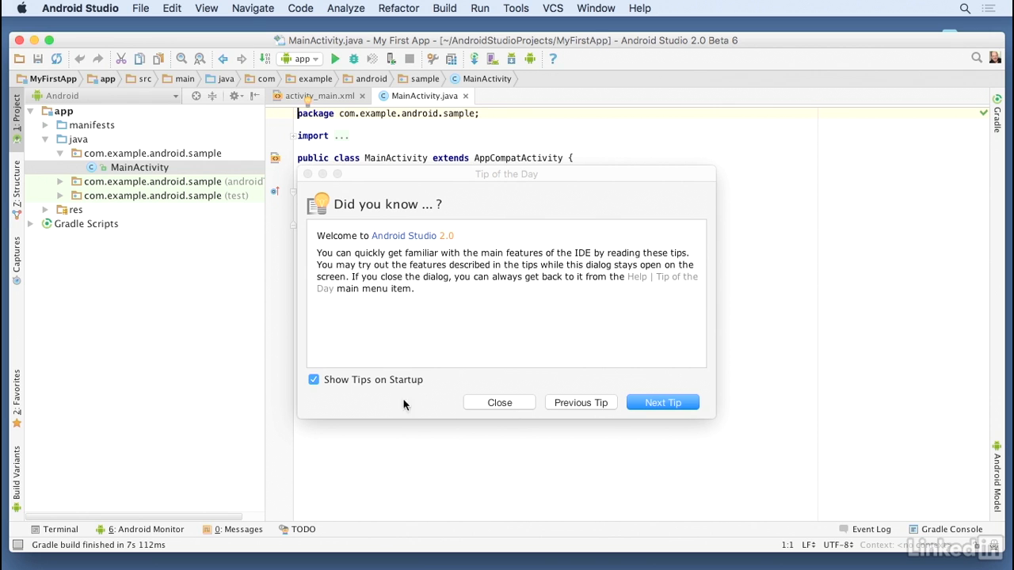
left_click(487, 397)
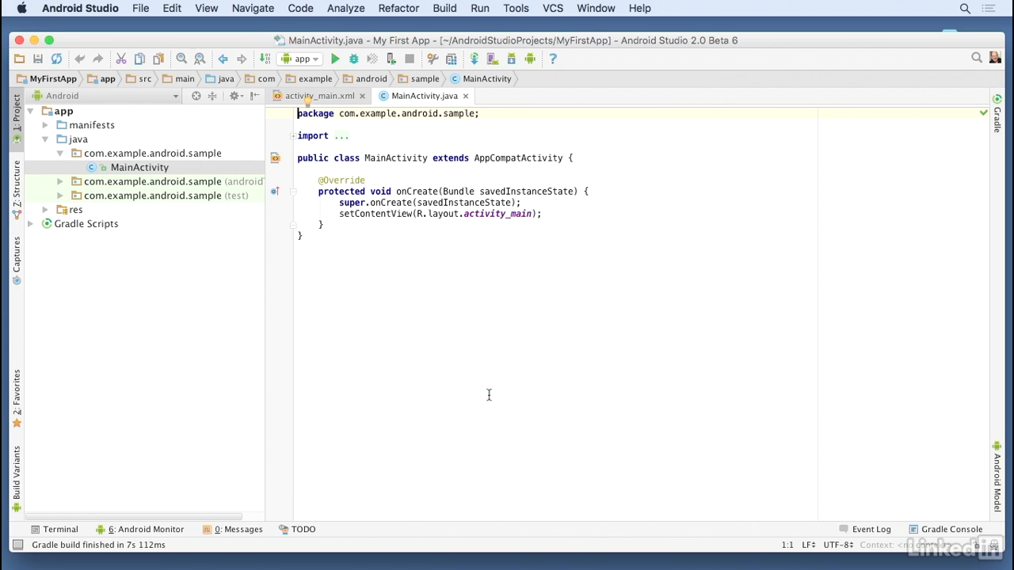
double_click(514, 41)
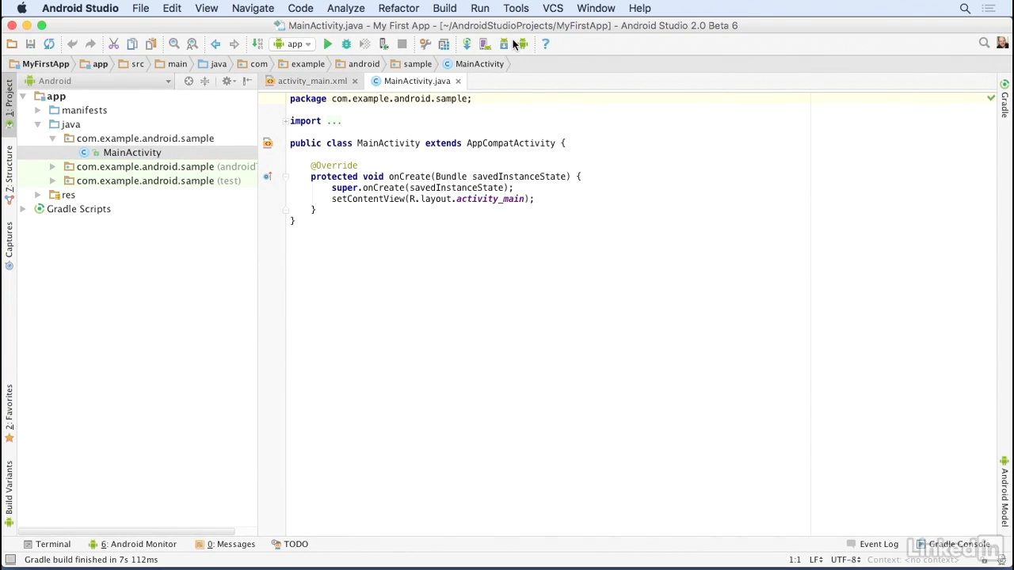